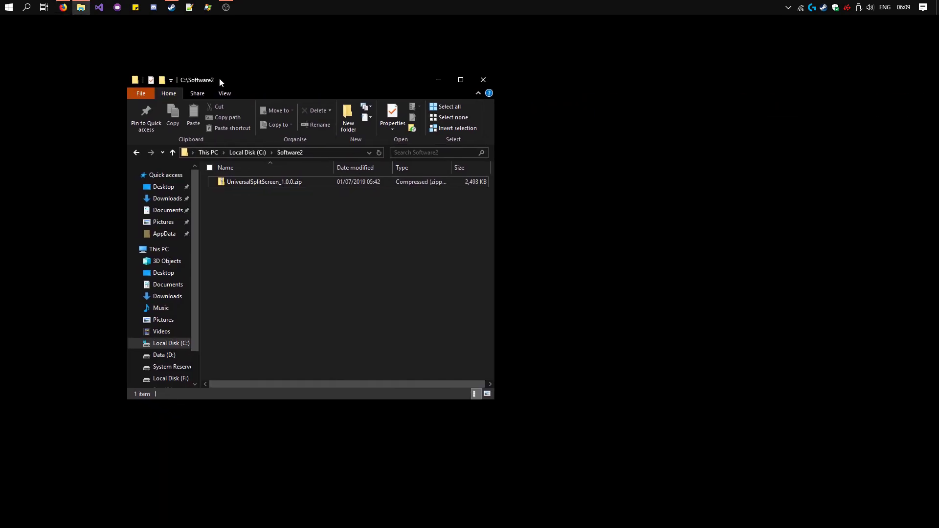
# Step: Extract UniversalSplitScreen_1.0.0.zip into its own folder inside Software2
pyautogui.rightClick(280, 178)
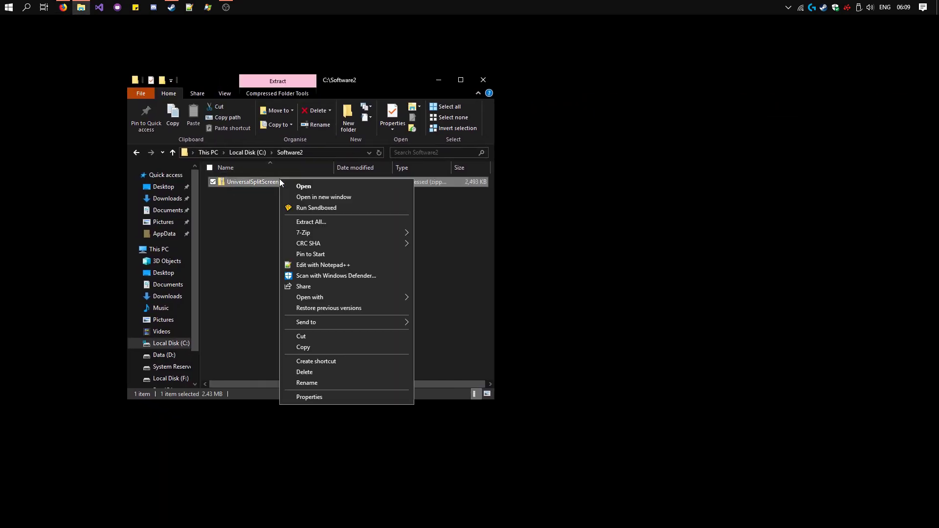
pyautogui.click(332, 230)
pyautogui.click(558, 370)
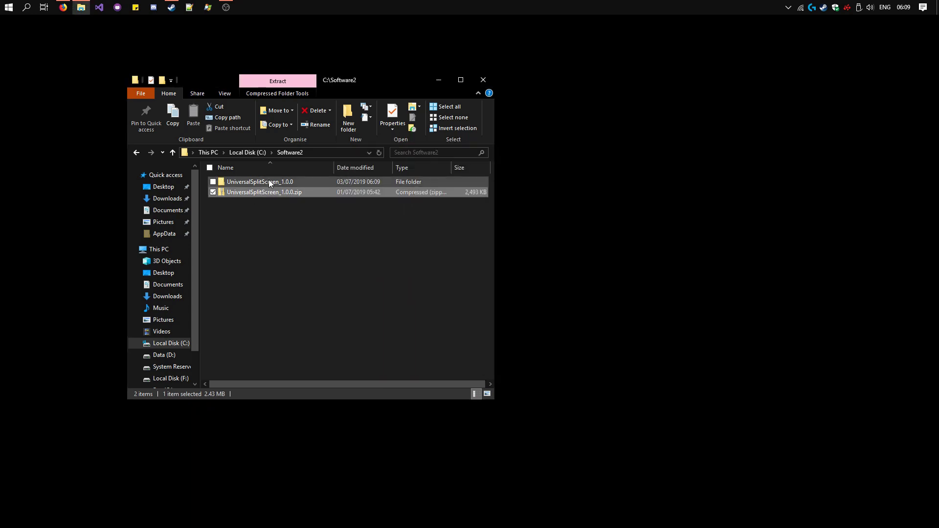
# Step: Launch UniversalSplitScreen.exe from the extracted inner folder, close the folder window and reposition the program window
pyautogui.doubleClick(268, 181)
pyautogui.doubleClick(269, 183)
pyautogui.scroll(-3, 289, 304)
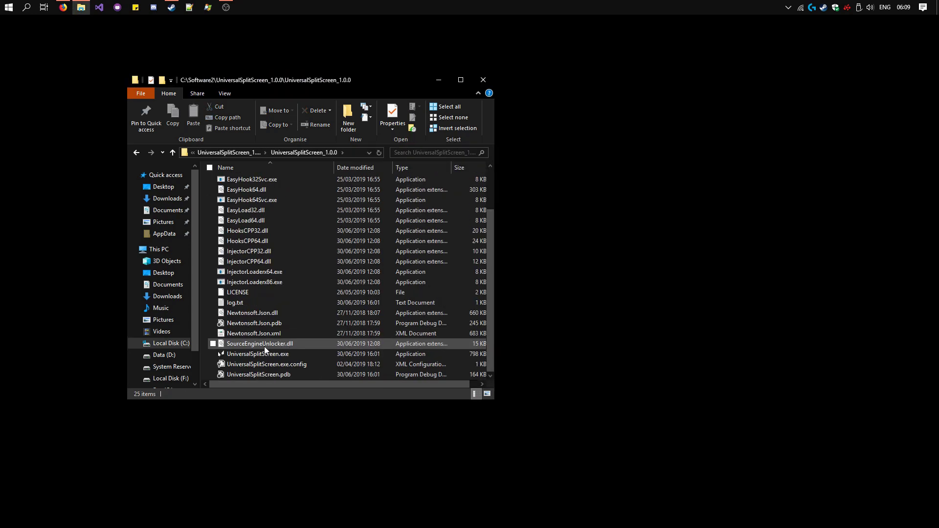
pyautogui.doubleClick(300, 354)
pyautogui.click(477, 81)
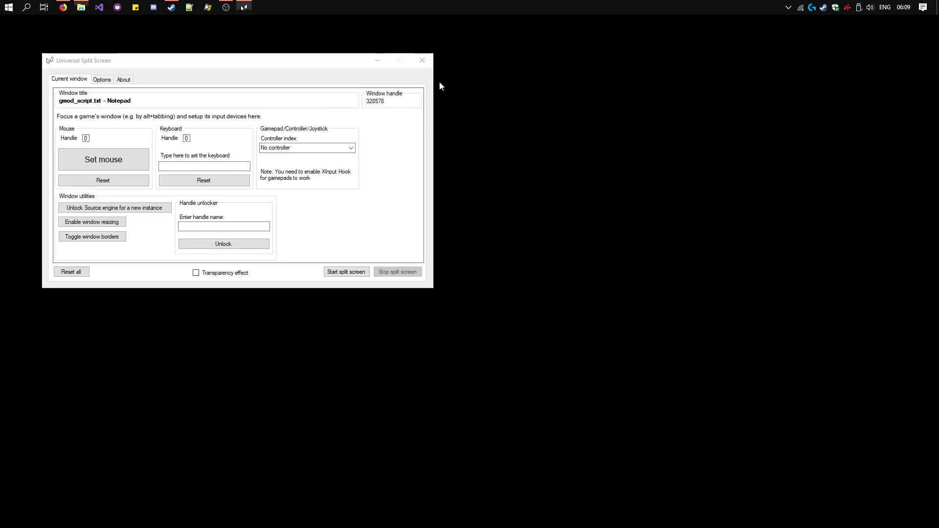
pyautogui.moveTo(294, 60); pyautogui.dragTo(344, 83)
# Step: Load the Source Engine preset in the Universal Split Screen options
pyautogui.click(157, 103)
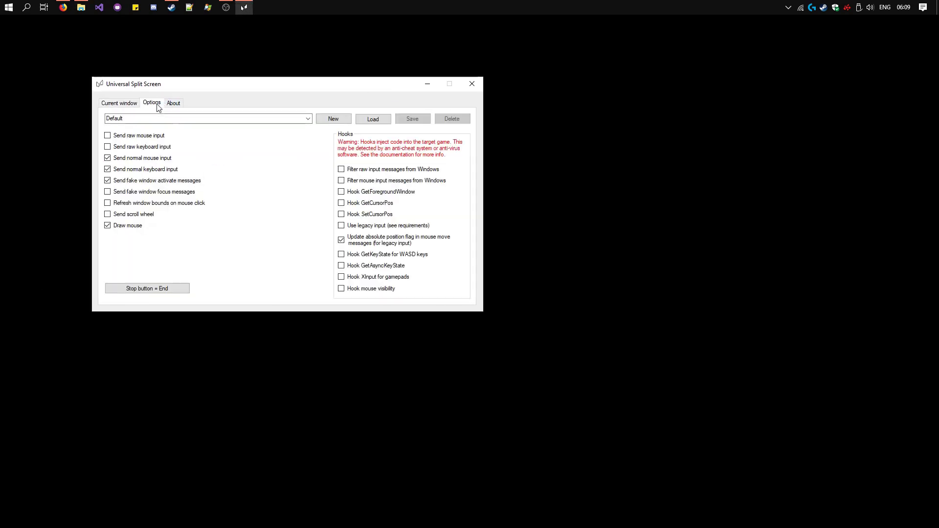
pyautogui.click(309, 120)
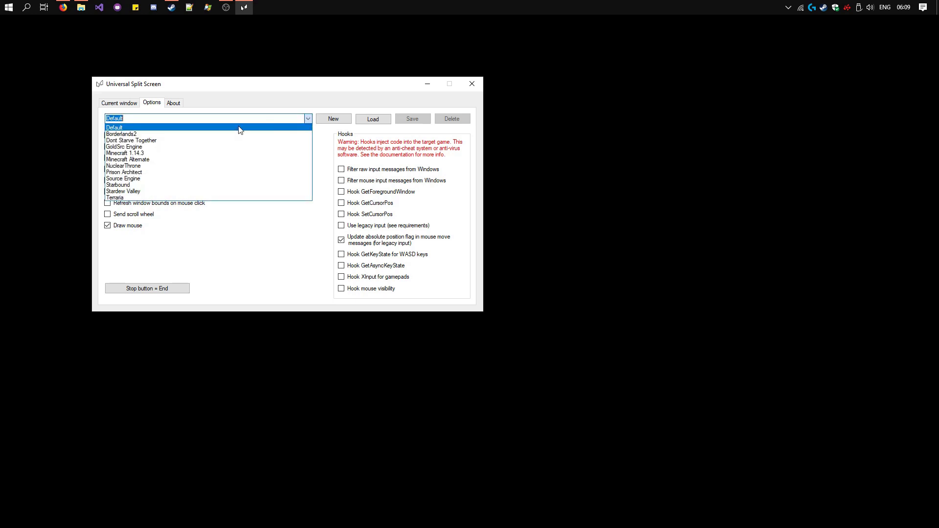
pyautogui.click(147, 179)
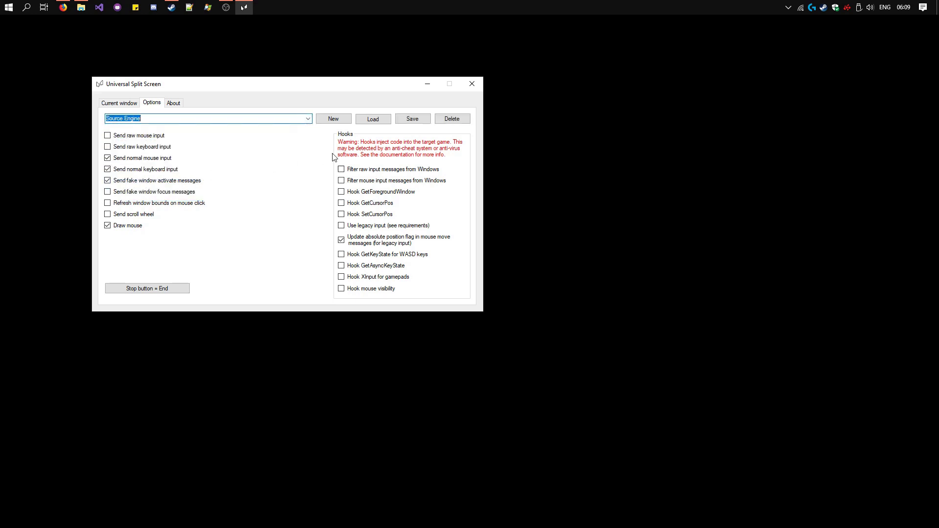
pyautogui.click(374, 120)
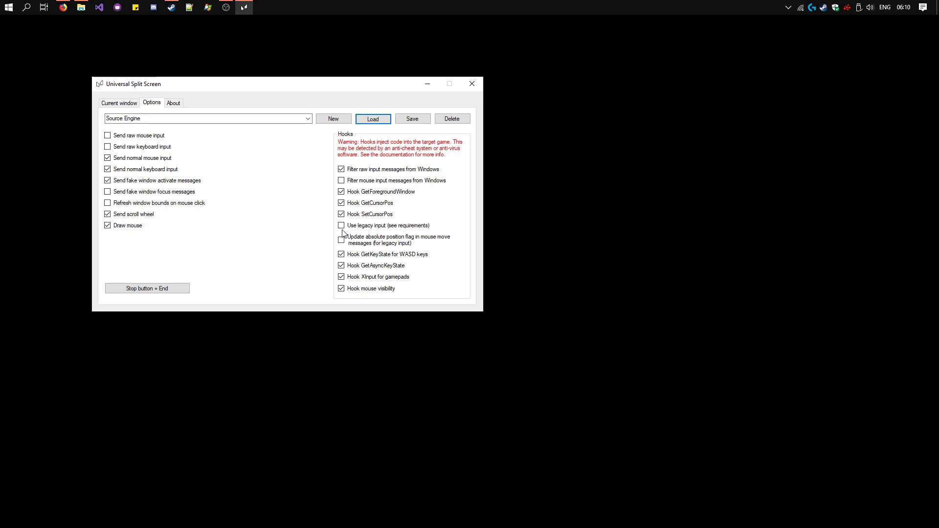
# Step: Return to the current window settings and minimise Universal Split Screen
pyautogui.click(127, 103)
pyautogui.moveTo(197, 90); pyautogui.dragTo(222, 86)
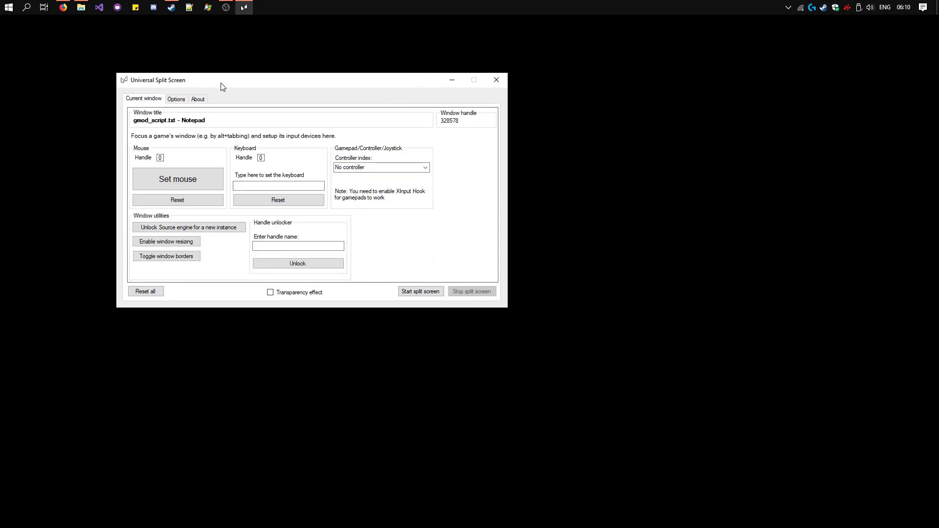
pyautogui.click(452, 80)
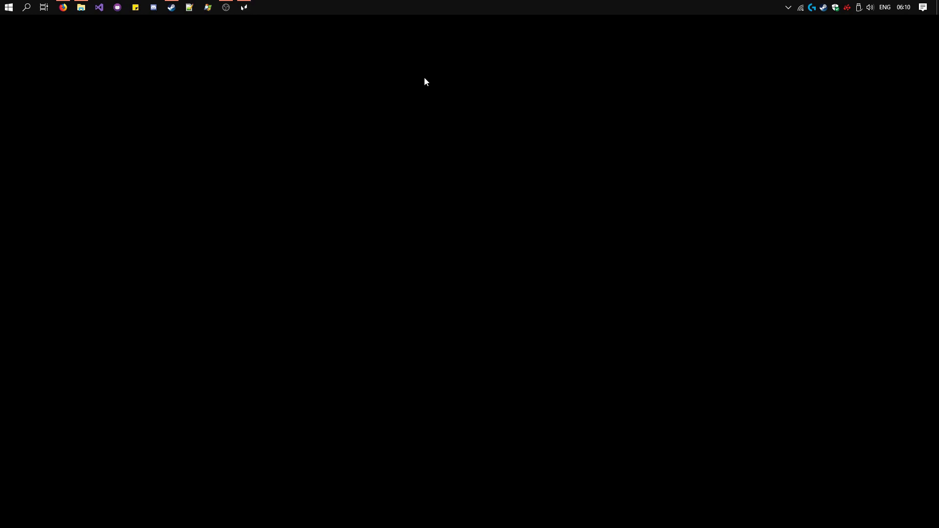
# Step: Switch to Steam, browse the local files of Garry's Mod, and close the Steam windows to leave only the game folder
pyautogui.click(172, 10)
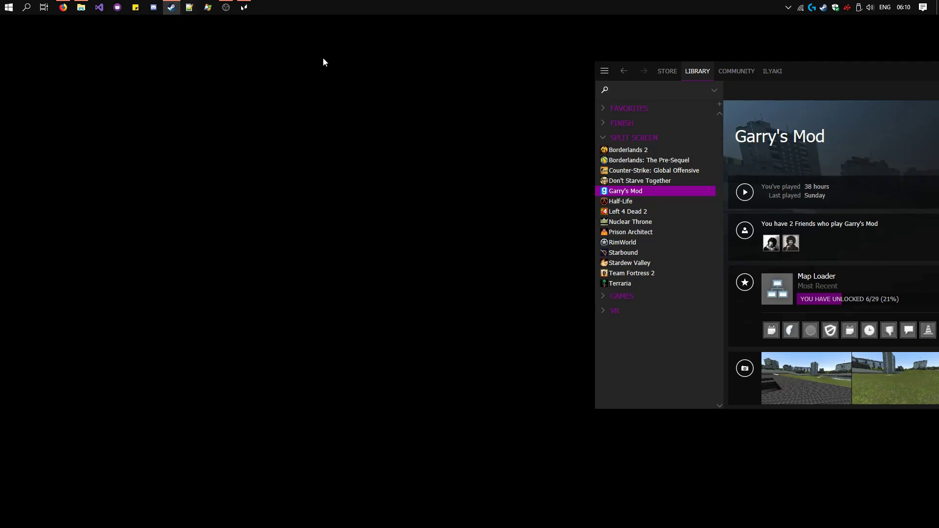
pyautogui.rightClick(630, 192)
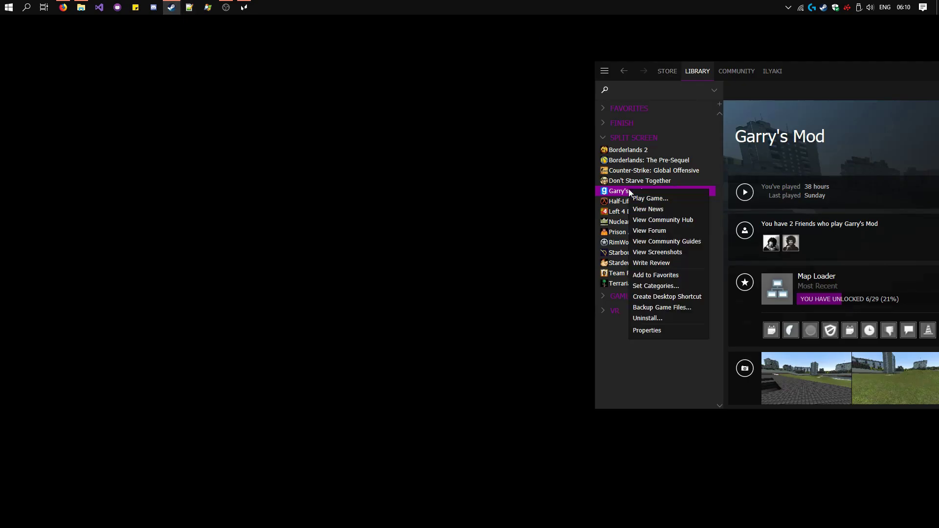
pyautogui.click(648, 331)
pyautogui.click(636, 125)
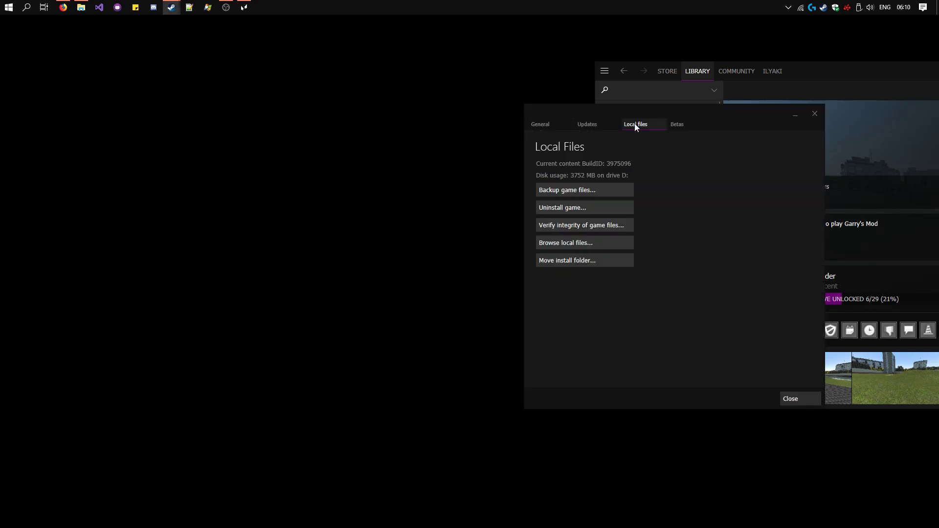
pyautogui.click(575, 242)
pyautogui.click(814, 116)
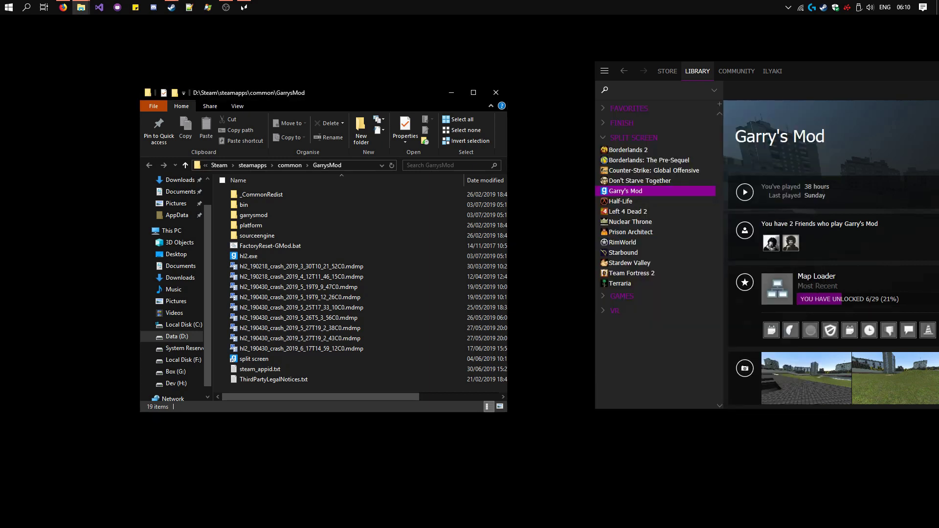
pyautogui.click(915, 68)
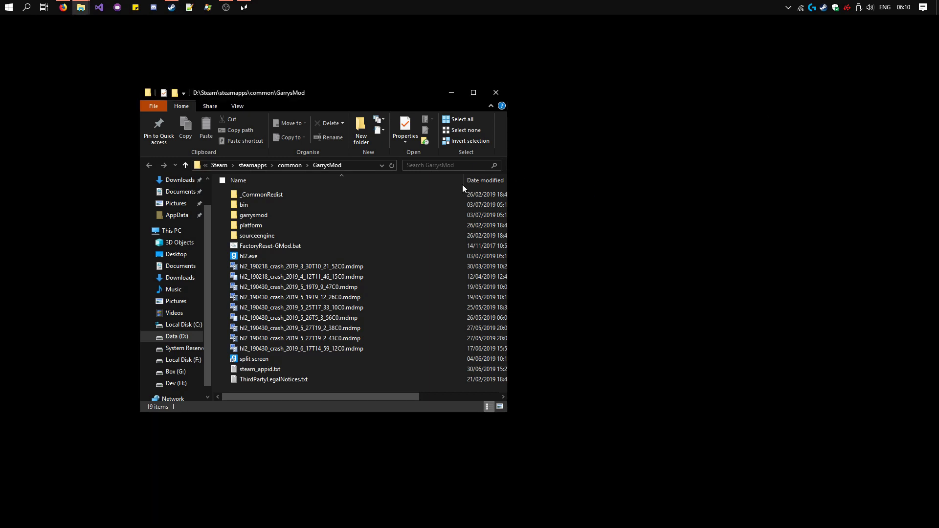
# Step: Create a shortcut to hl2.exe in the GarrysMod folder and rename it "ss tutorial"
pyautogui.click(279, 257)
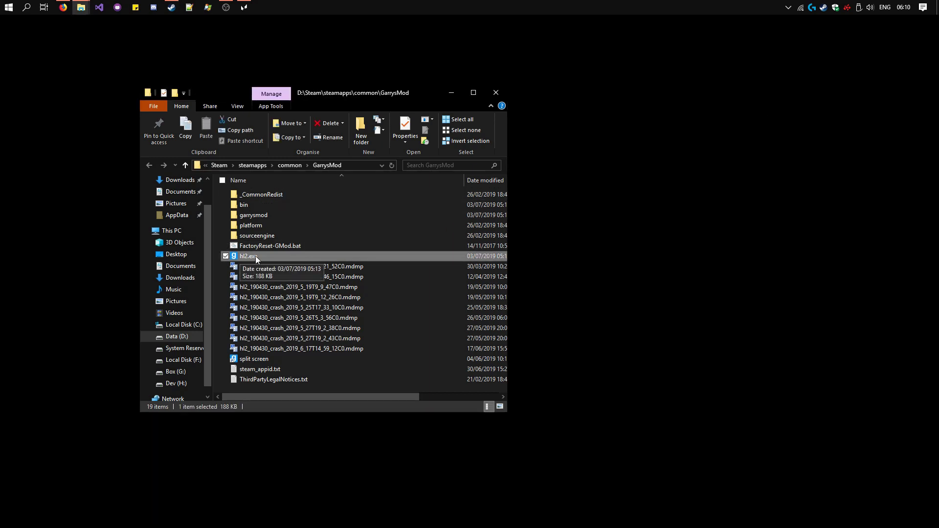
pyautogui.rightClick(260, 256)
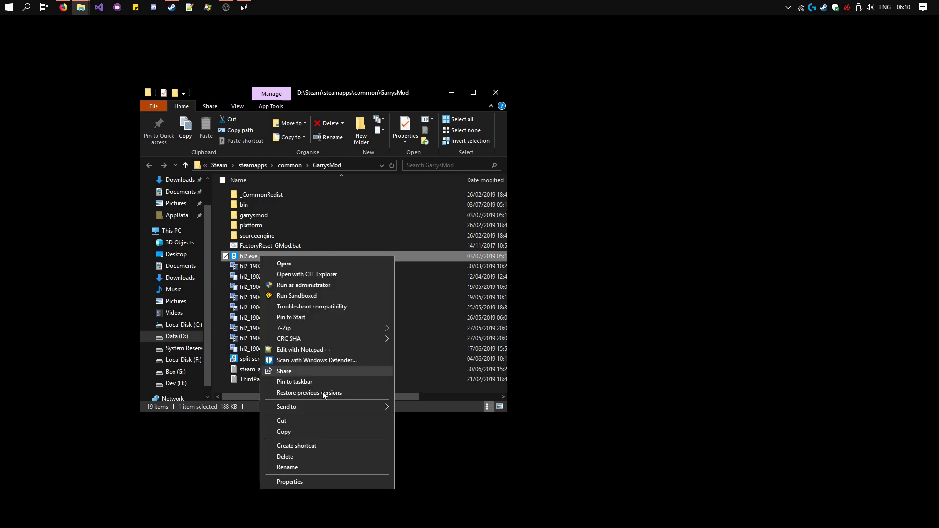
pyautogui.click(320, 445)
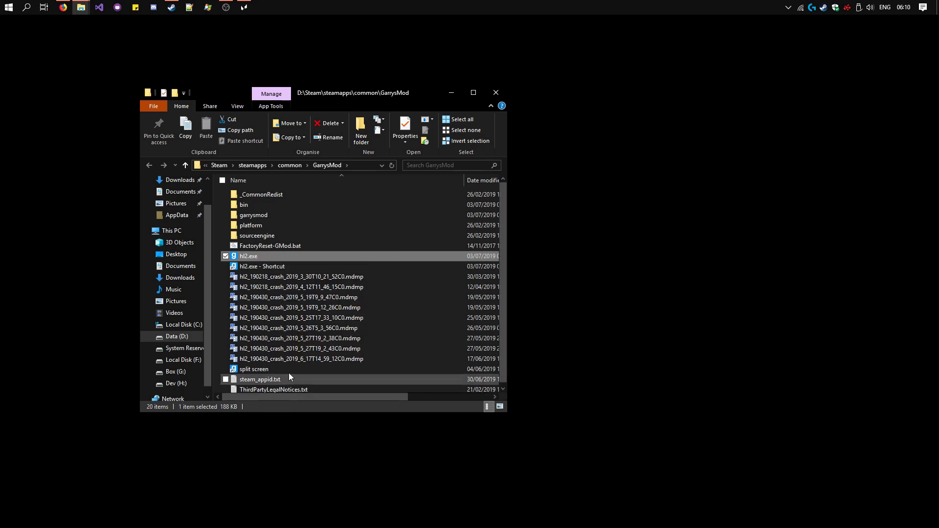
pyautogui.click(265, 268)
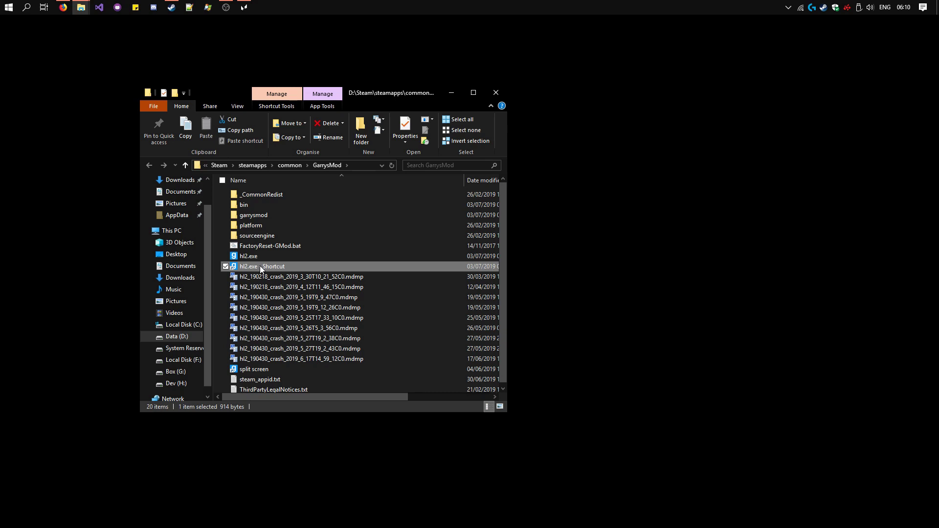
pyautogui.rightClick(260, 266)
pyautogui.click(315, 481)
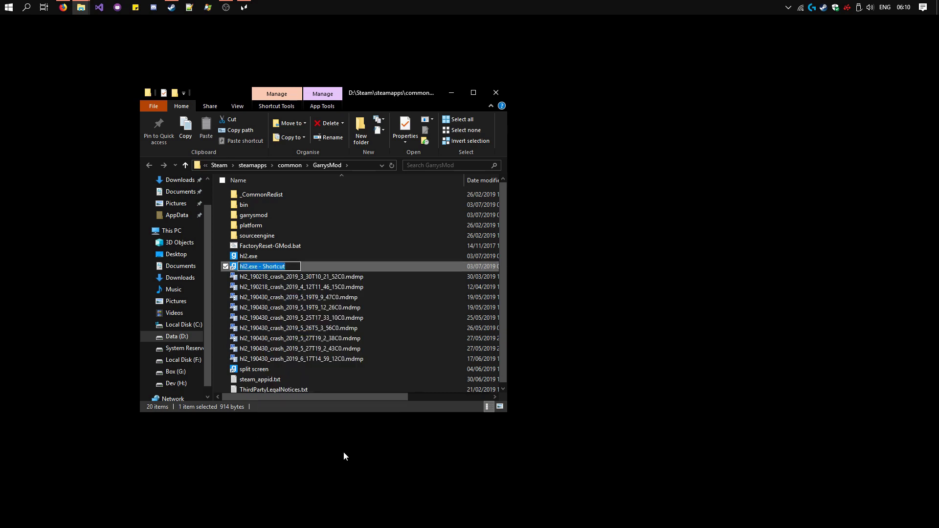
pyautogui.write('ss tutorial')
pyautogui.press('Return')
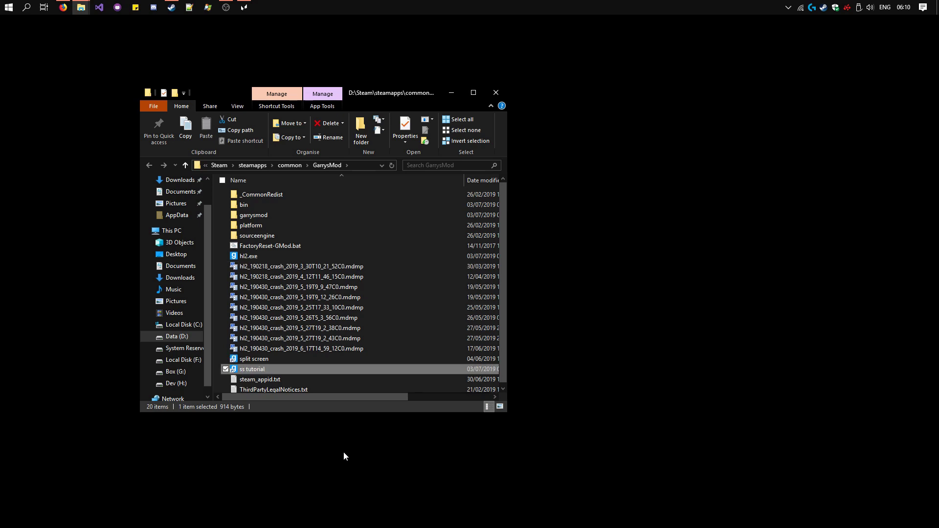
# Step: Append "-windowed +m_rawinput 1 -insecure -w 1920 -h 500" to the ss tutorial shortcut's target and apply the change
pyautogui.rightClick(254, 369)
pyautogui.click(274, 363)
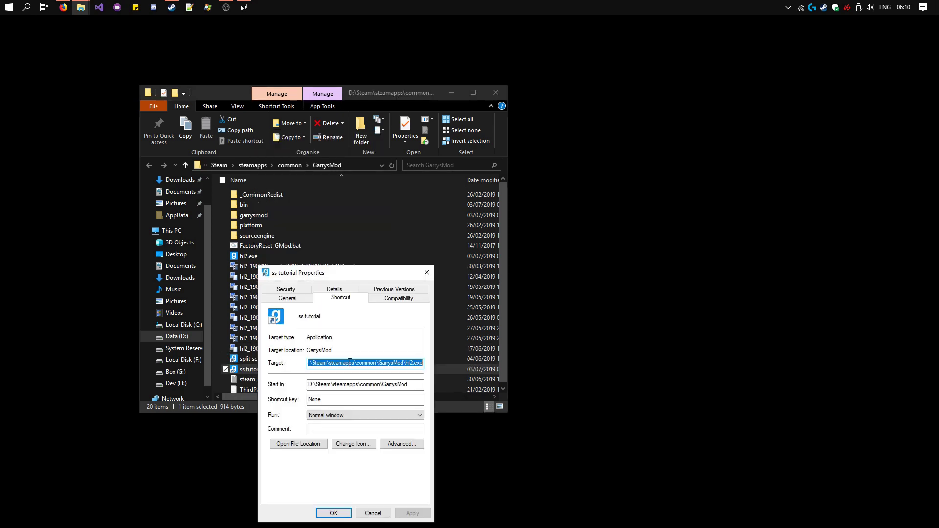
pyautogui.click(410, 362)
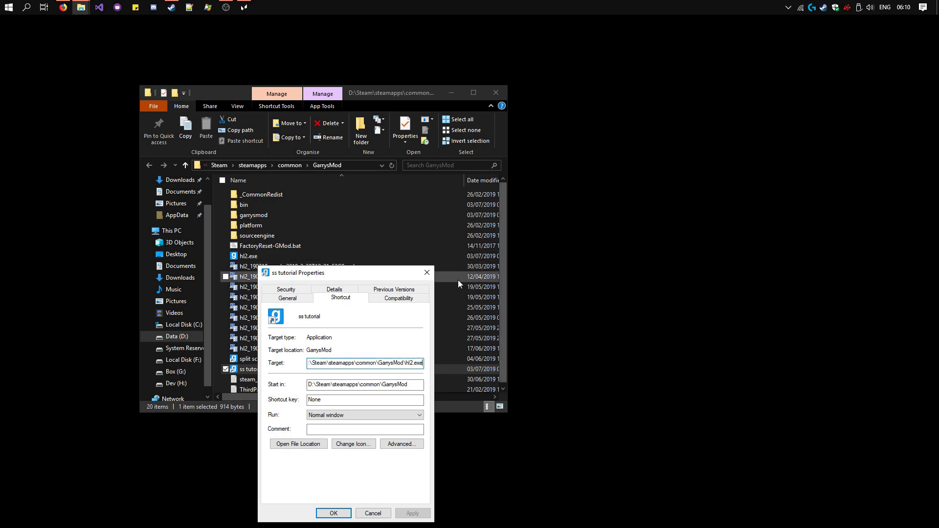
pyautogui.press('End')
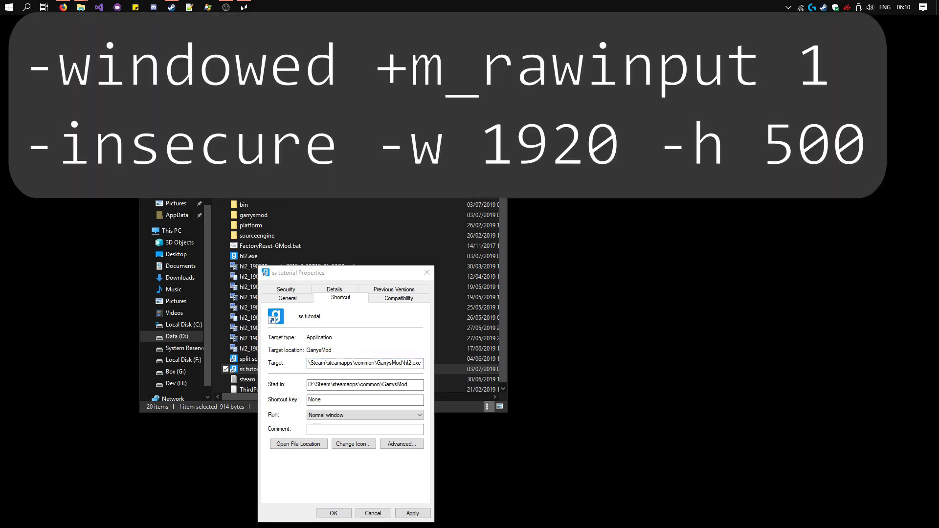
pyautogui.hotkey('ctrl', 'v')
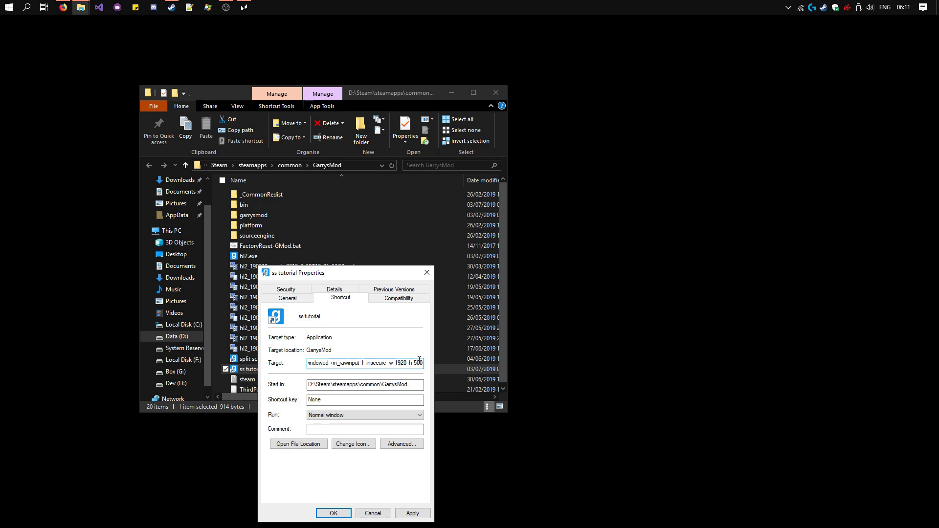
pyautogui.click(413, 513)
pyautogui.click(333, 513)
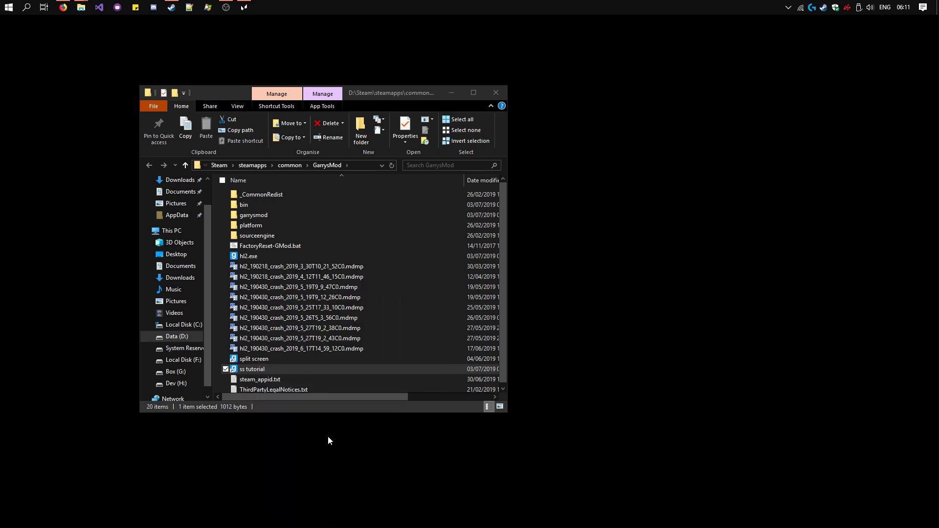
# Step: Launch Garry's Mod from the ss tutorial shortcut and use Universal Split Screen to unlock its Source engine for a new instance
pyautogui.click(254, 370)
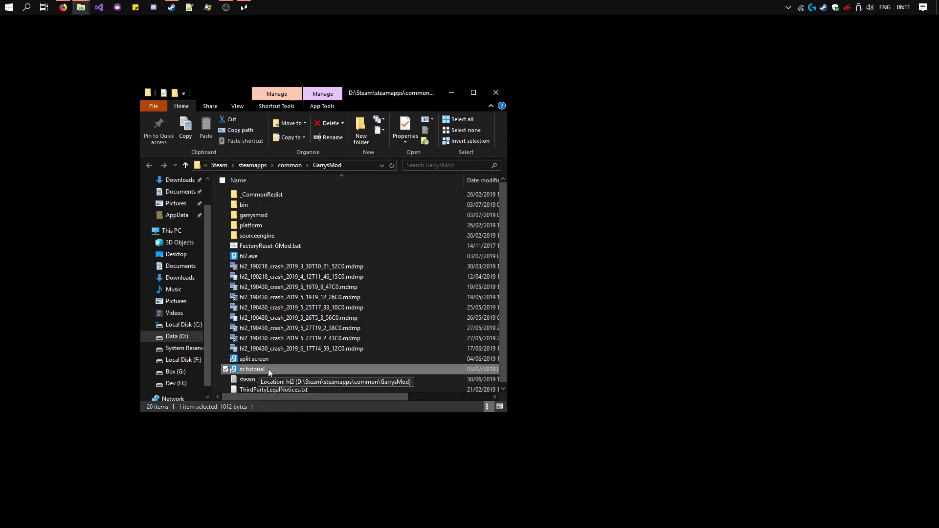
pyautogui.doubleClick(283, 371)
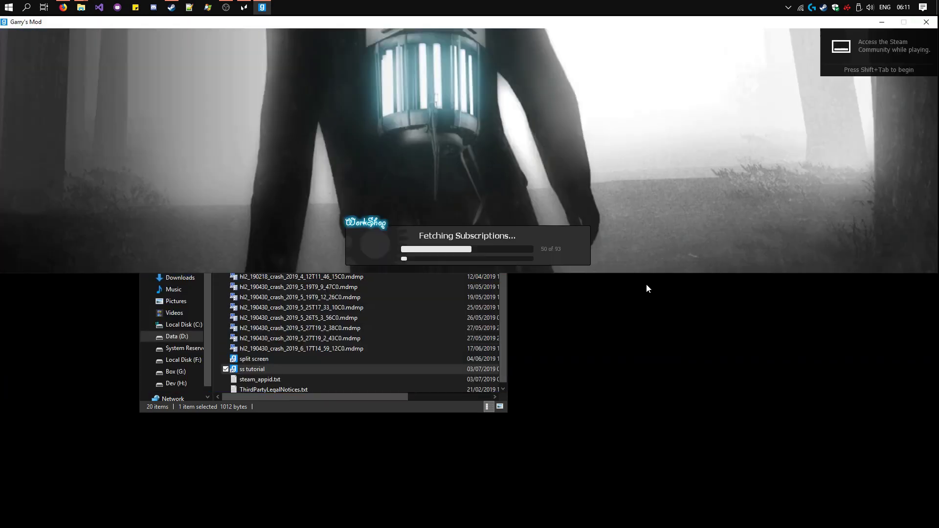
pyautogui.click(244, 8)
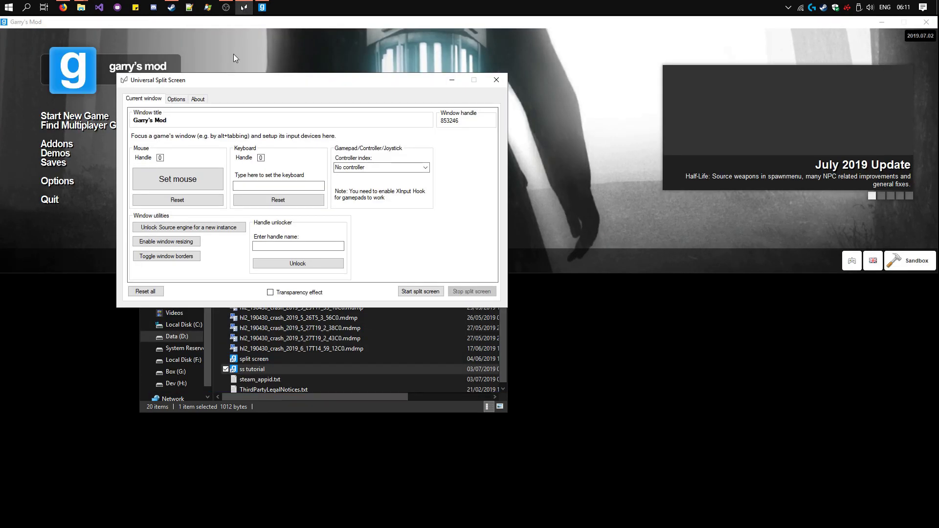
pyautogui.moveTo(204, 85); pyautogui.dragTo(455, 89)
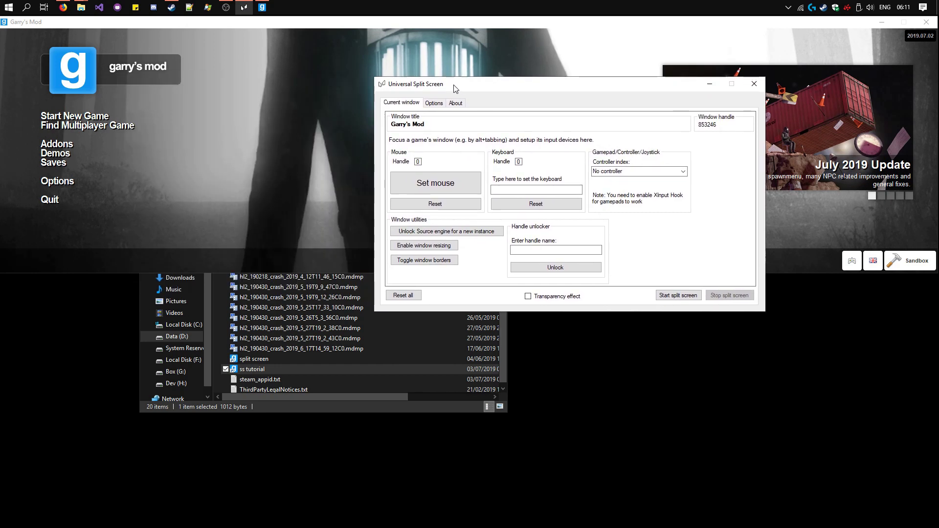
pyautogui.click(151, 33)
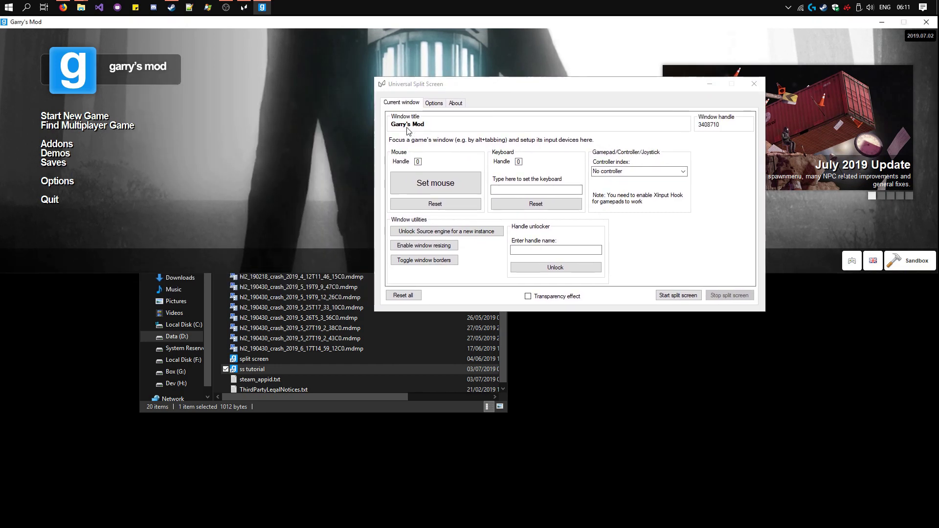
pyautogui.click(435, 237)
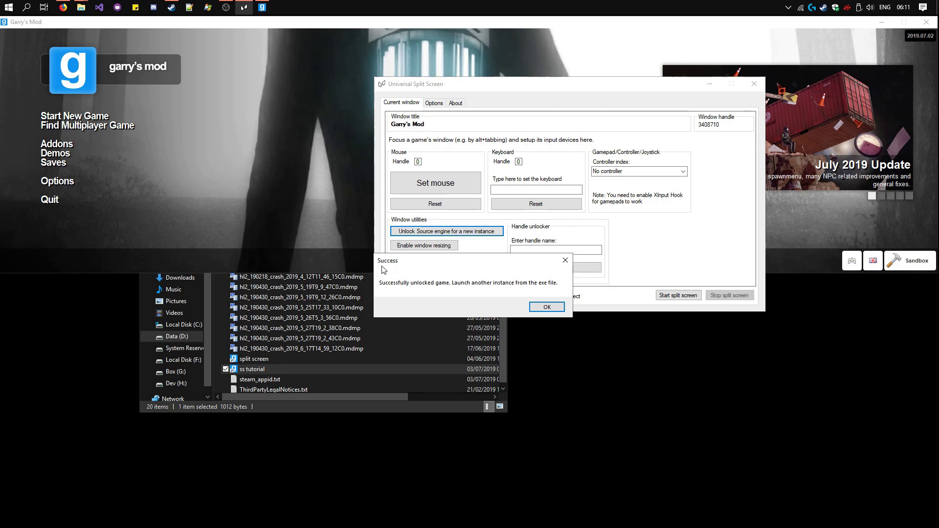
pyautogui.click(543, 307)
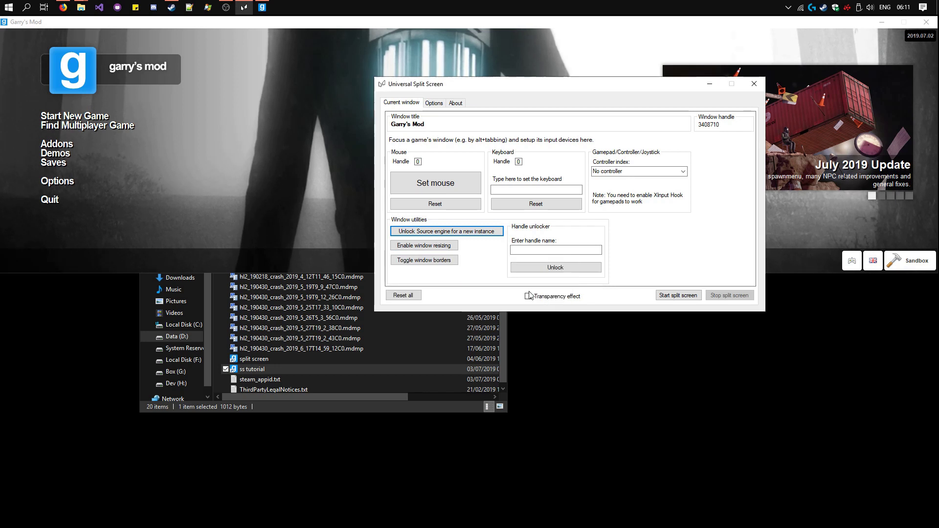
# Step: Launch a second Garry's Mod instance from the ss tutorial shortcut, place its window below the first, and focus the first instance
pyautogui.doubleClick(261, 371)
pyautogui.moveTo(361, 95); pyautogui.dragTo(249, 98)
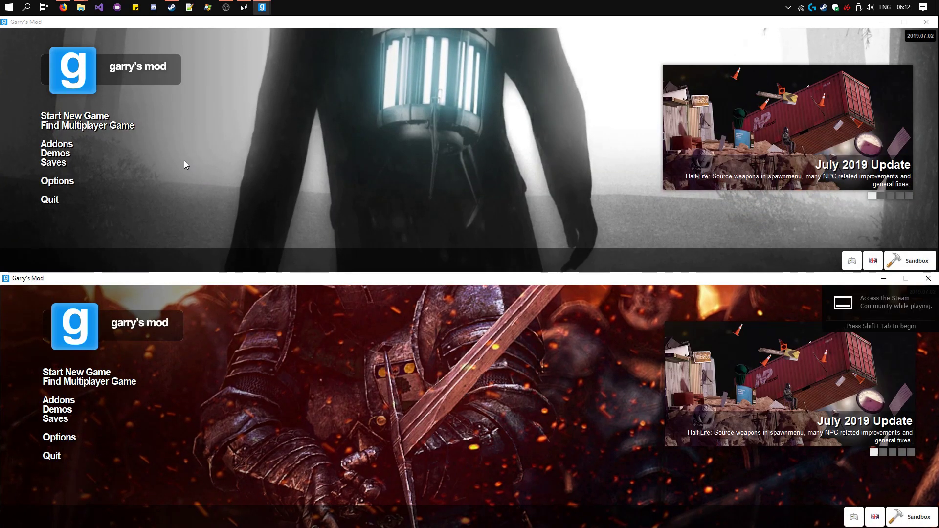
pyautogui.click(52, 29)
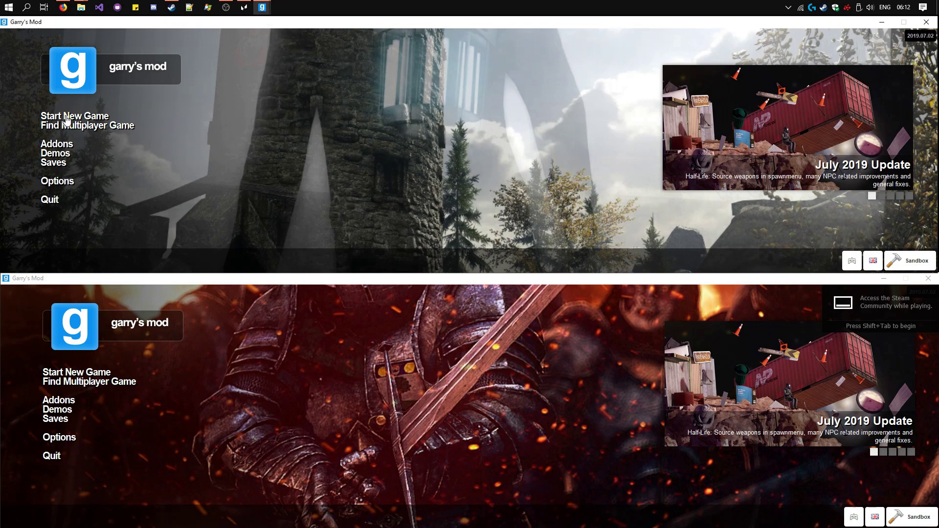
# Step: Host a new 4-player Sandbox game on gm_flatgrass as a local server in the upper instance and pause it once loaded
pyautogui.click(67, 119)
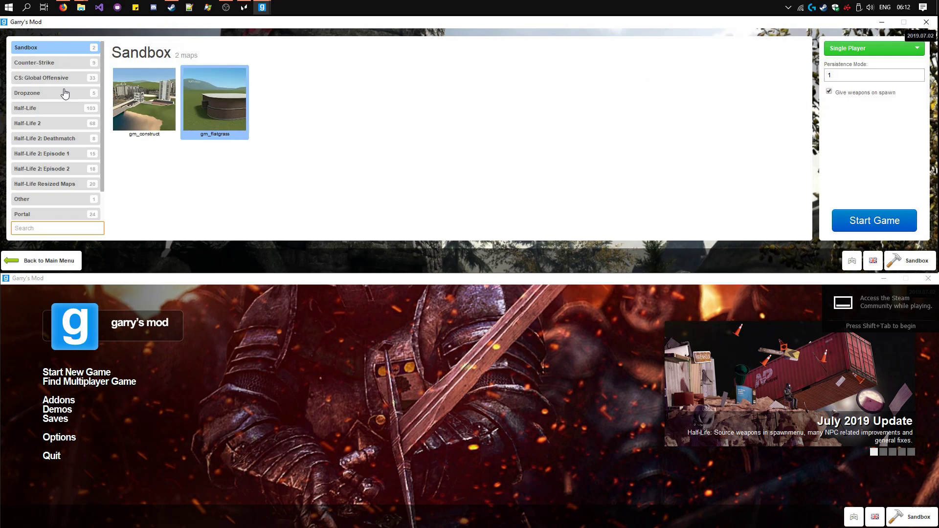
pyautogui.click(144, 100)
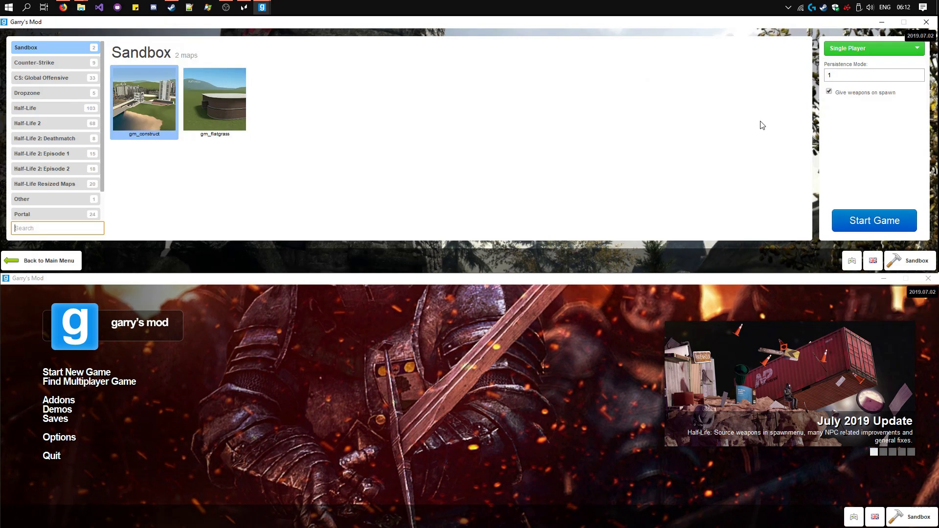
pyautogui.click(856, 49)
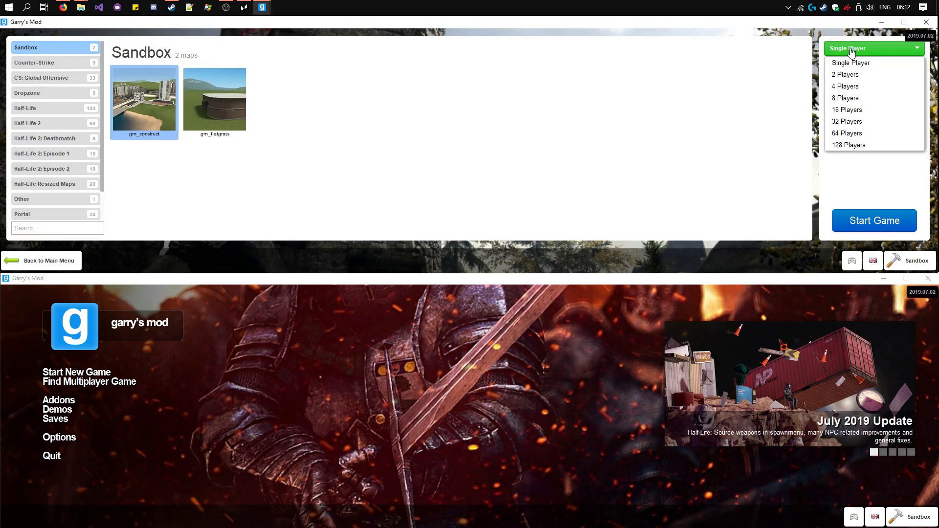
pyautogui.click(860, 86)
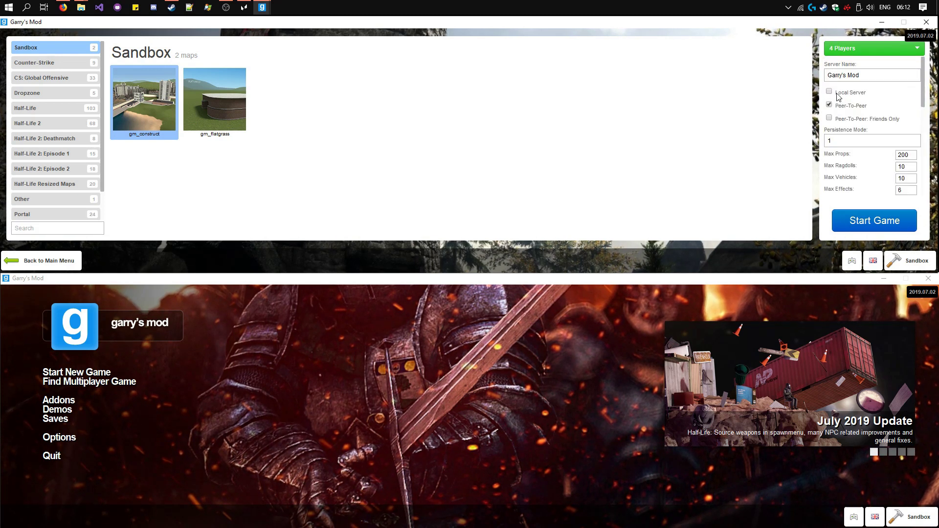
pyautogui.click(839, 97)
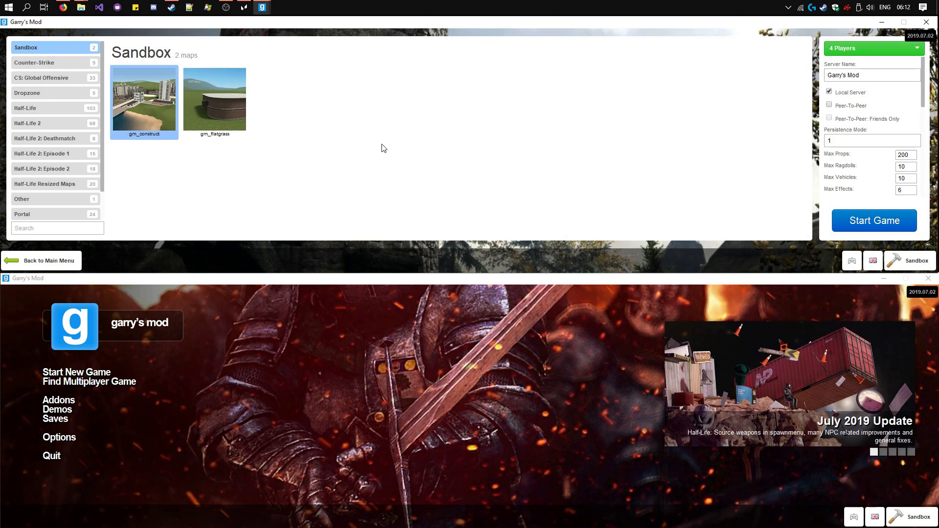
pyautogui.click(214, 108)
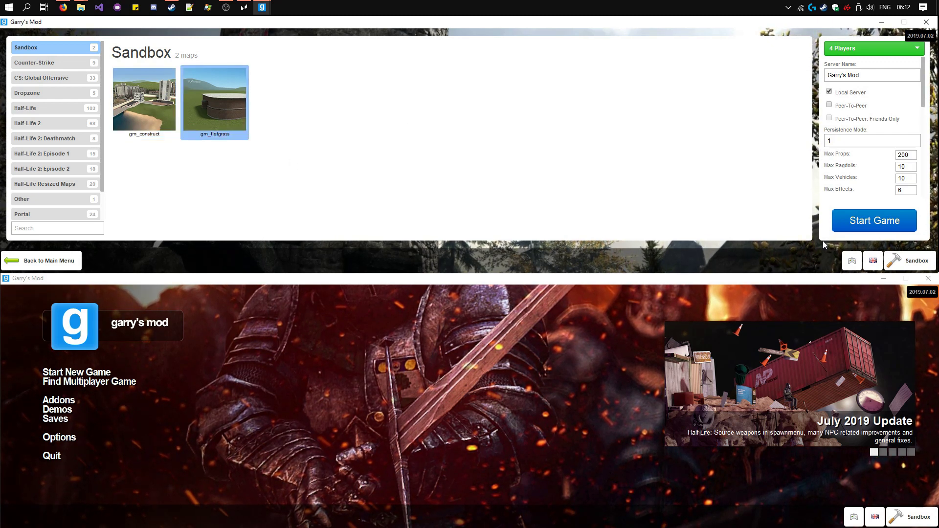
pyautogui.click(874, 222)
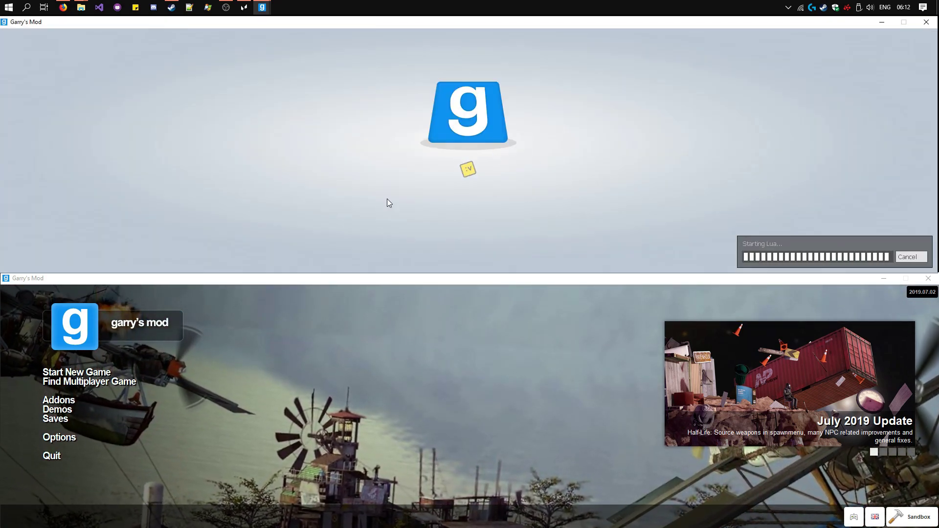
pyautogui.press('Escape')
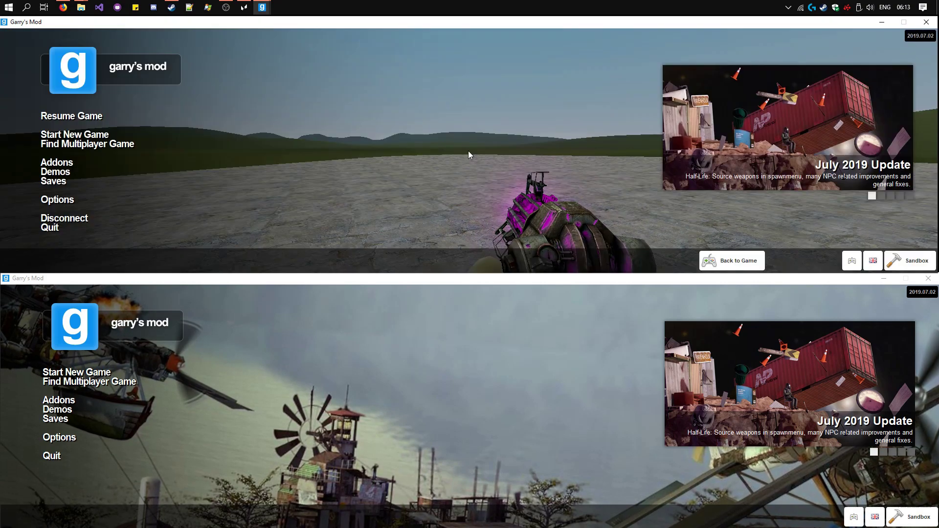
# Step: In the lower instance, join the Garry's Mod Sandbox server found on the local network and pause the game once loaded
pyautogui.click(140, 290)
pyautogui.click(68, 381)
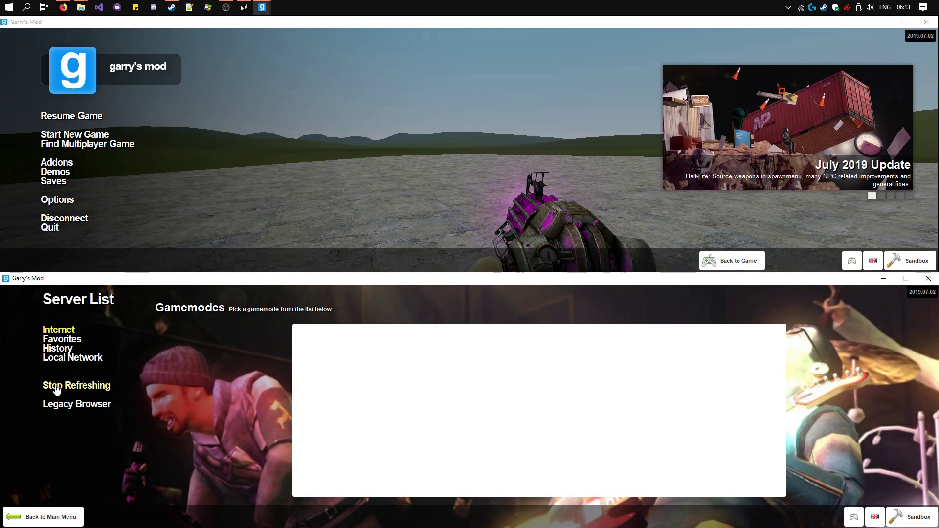
pyautogui.click(51, 359)
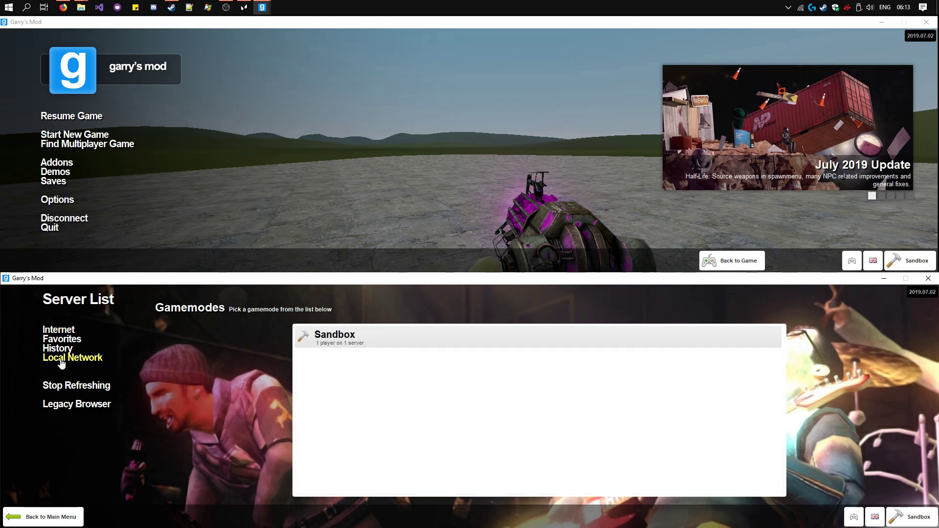
pyautogui.click(381, 339)
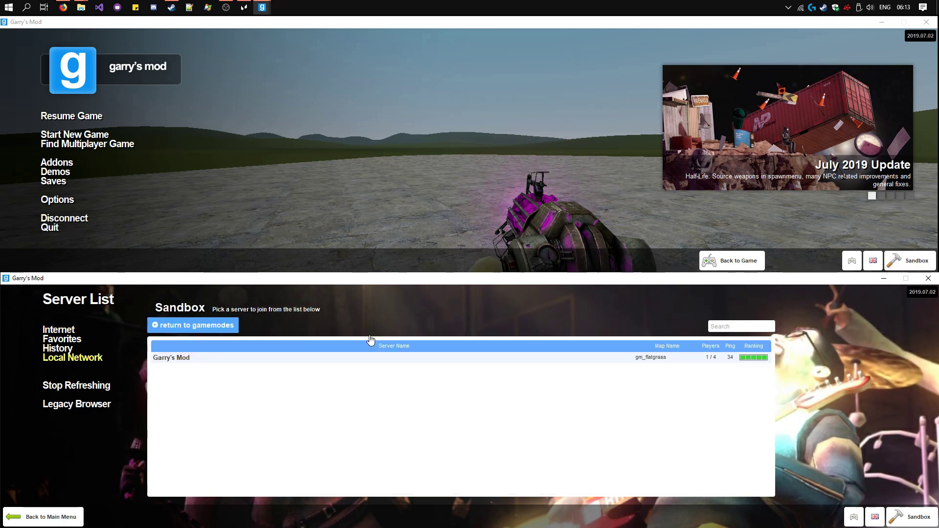
pyautogui.click(533, 360)
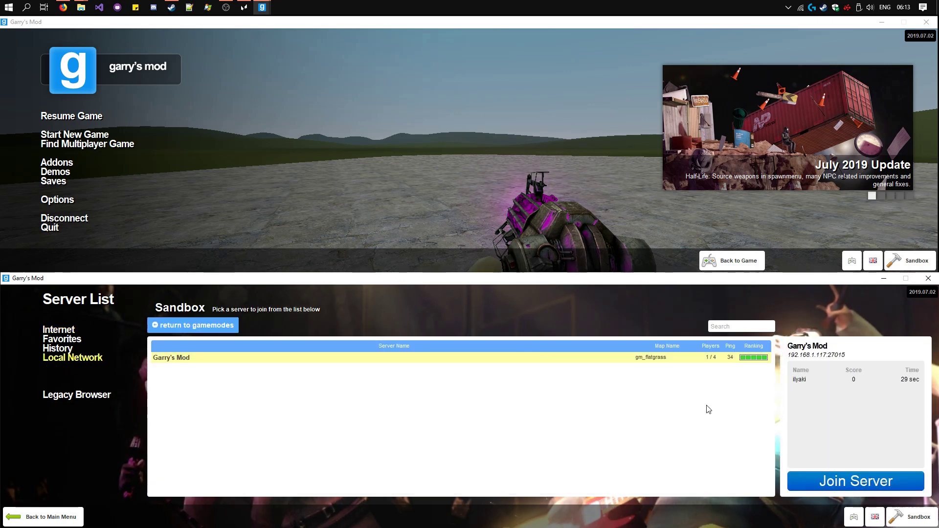
pyautogui.click(910, 483)
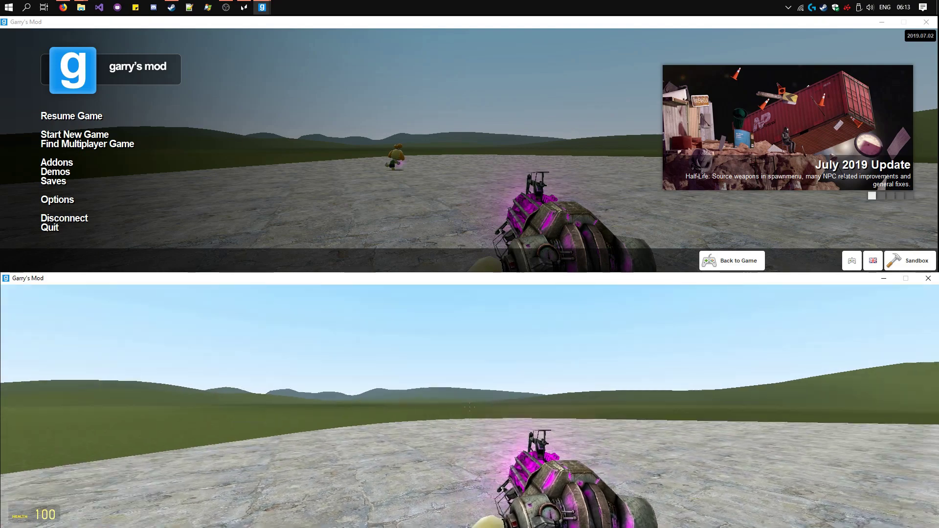
pyautogui.press('Escape')
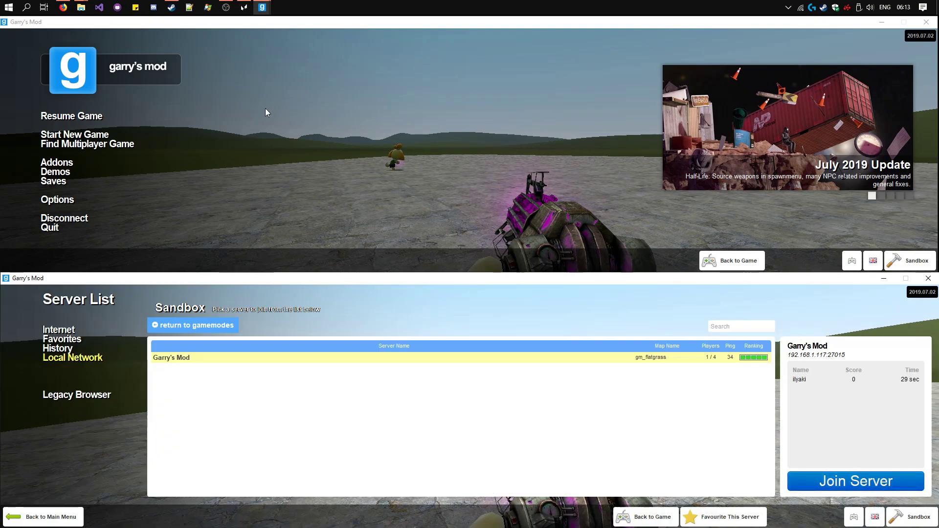
# Step: In Universal Split Screen, assign the first mouse and first keyboard to the upper Garry's Mod window
pyautogui.click(249, 14)
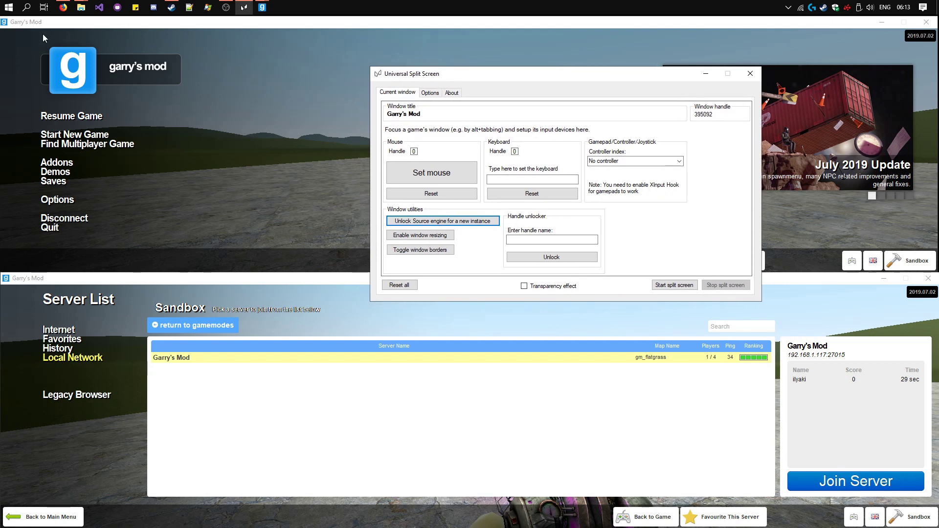
pyautogui.click(39, 31)
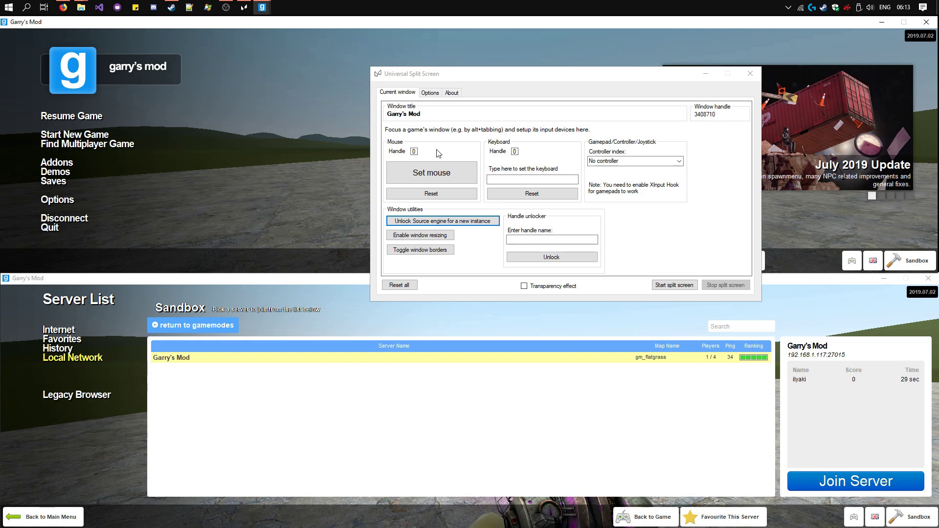
pyautogui.click(442, 172)
pyautogui.click(442, 172)
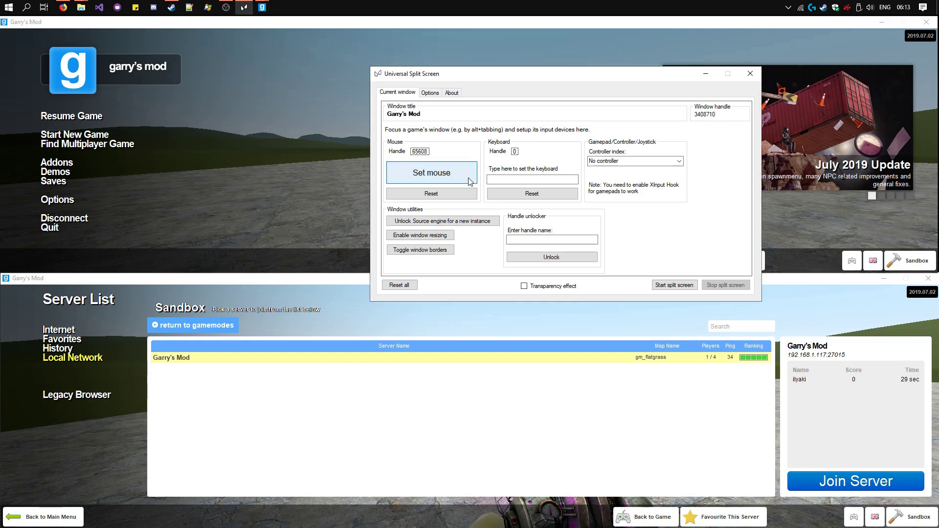
pyautogui.click(515, 180)
pyautogui.write('d')
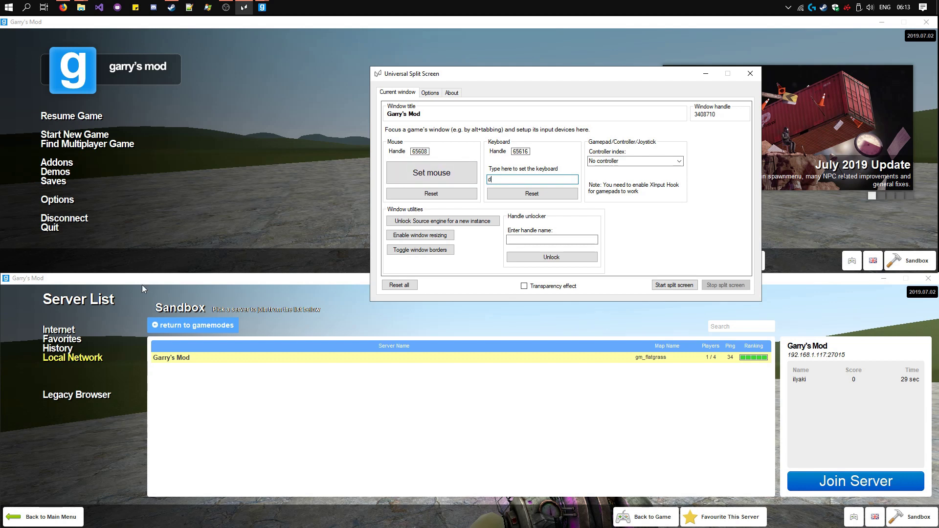
# Step: Assign the second mouse and second keyboard to the lower Garry's Mod window, keeping its controller index at No controller
pyautogui.click(257, 304)
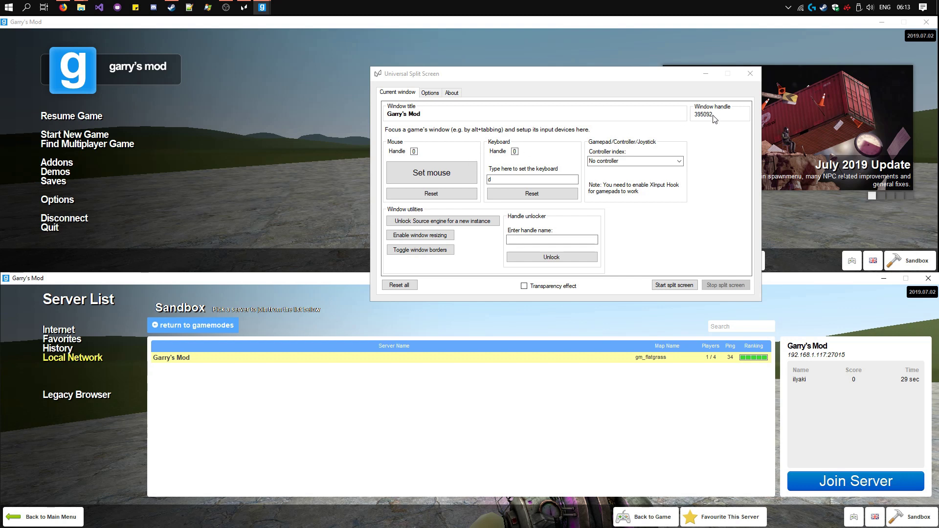
pyautogui.click(424, 177)
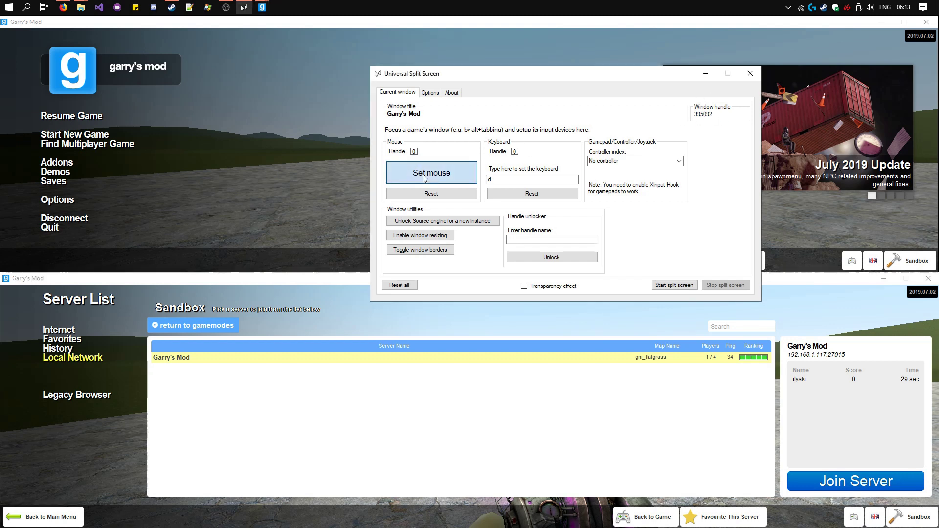
pyautogui.click(497, 178)
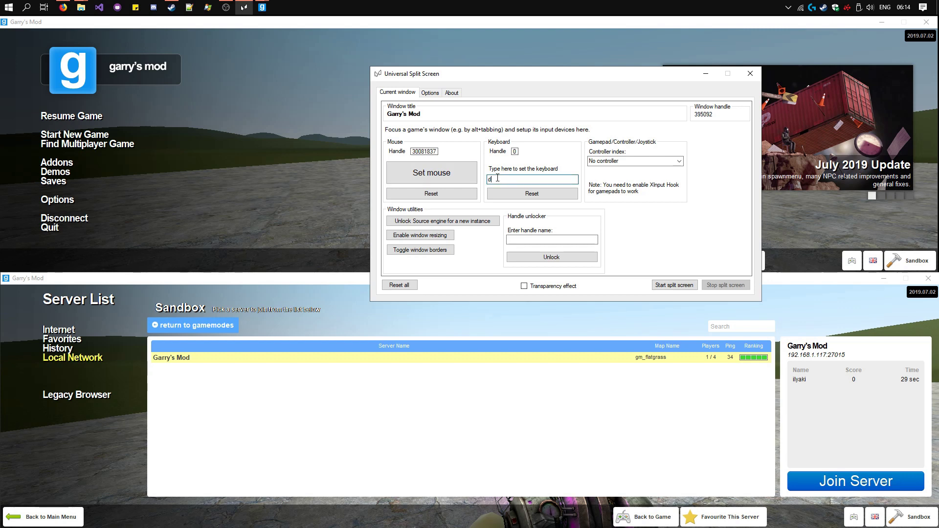
pyautogui.press('BackSpace')
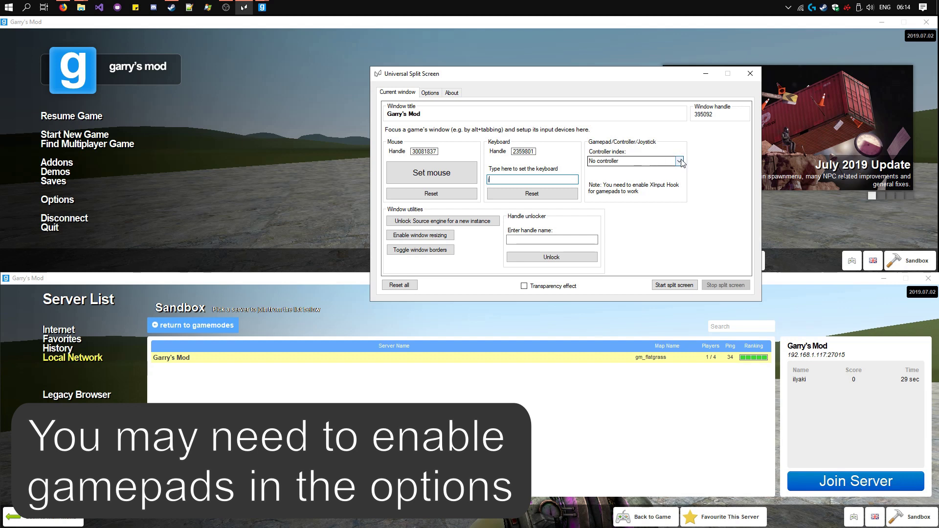
pyautogui.click(680, 162)
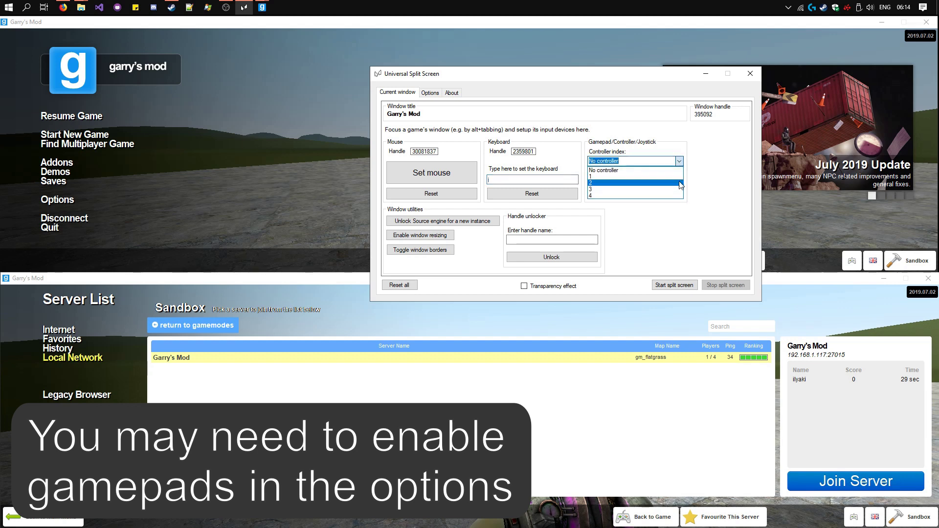
pyautogui.click(723, 178)
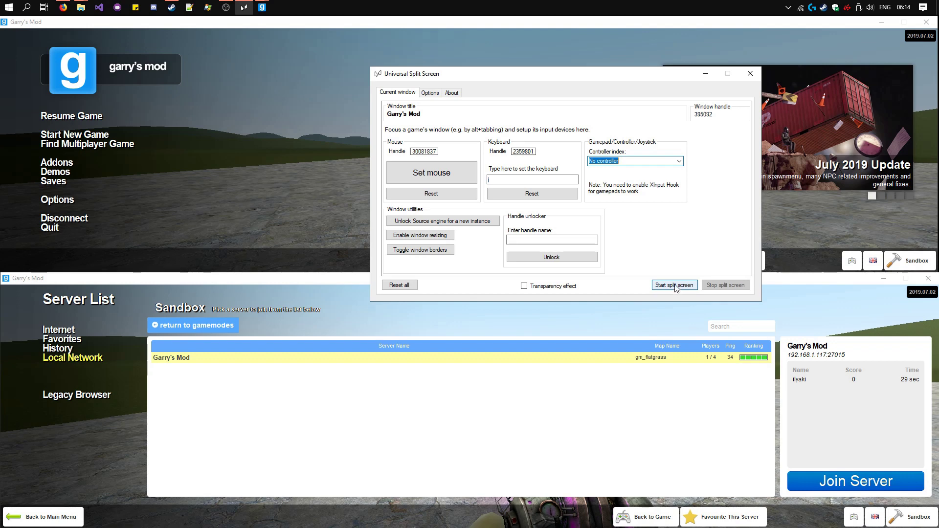
# Step: Start split screen and resume the paused game in both Garry's Mod instances
pyautogui.click(674, 286)
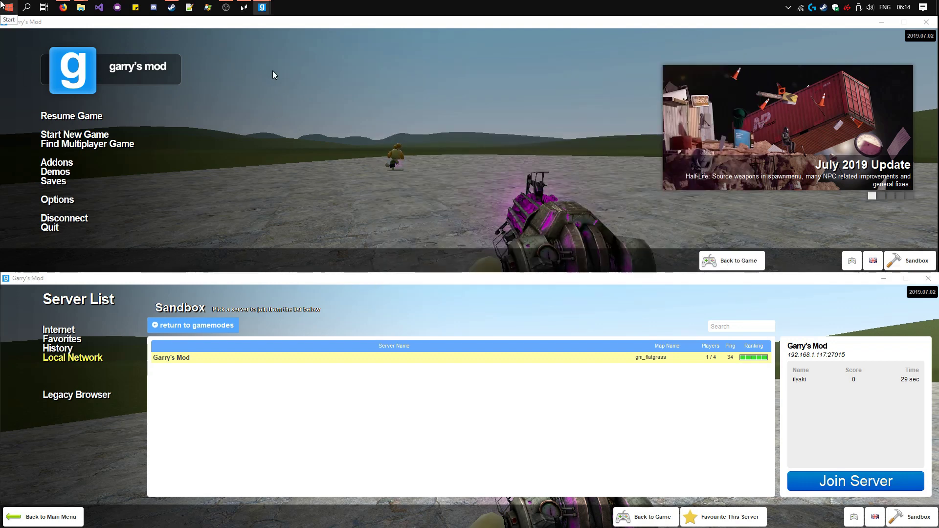
pyautogui.click(99, 114)
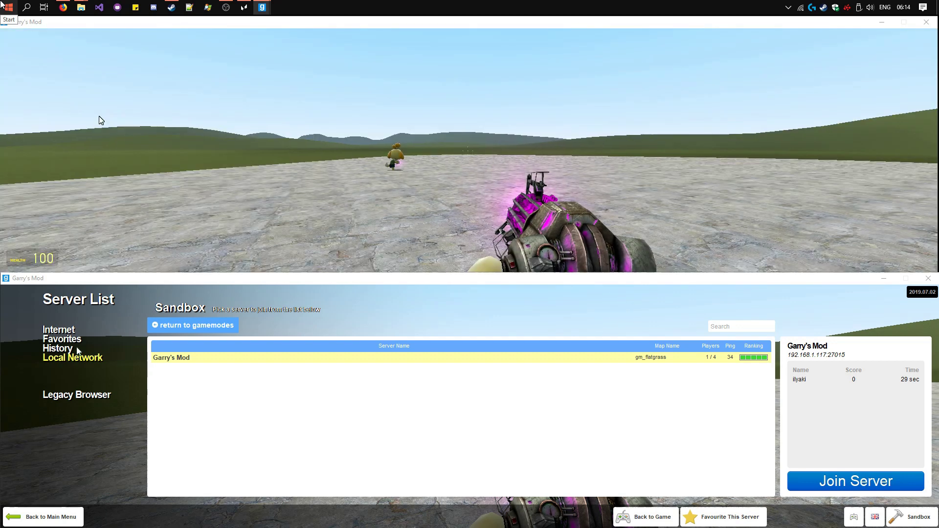
pyautogui.click(39, 512)
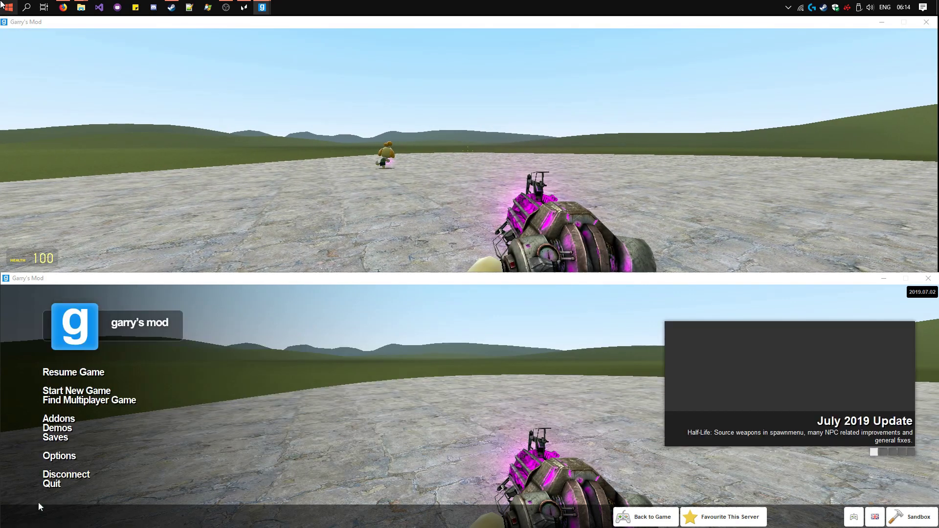
pyautogui.click(78, 375)
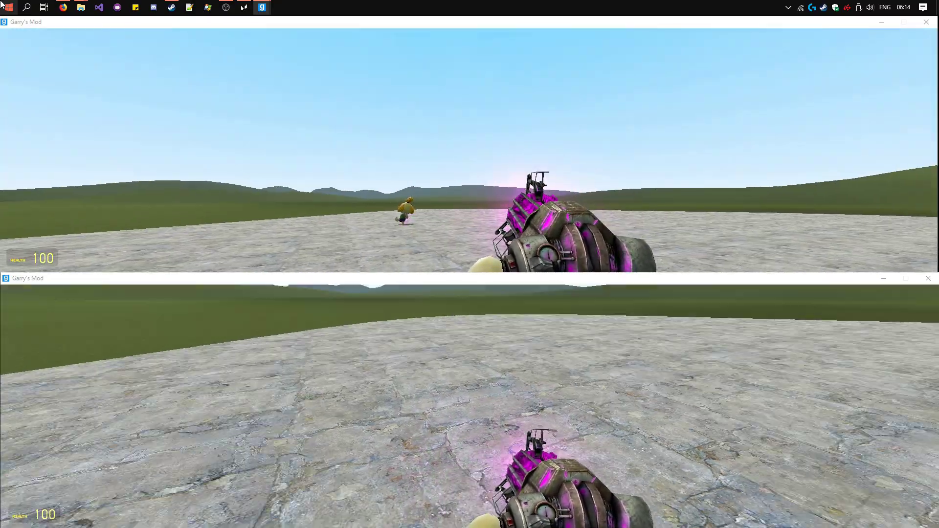
# Step: Test the separate player controls by moving forward in the game, and return to Universal Split Screen
pyautogui.press('w')
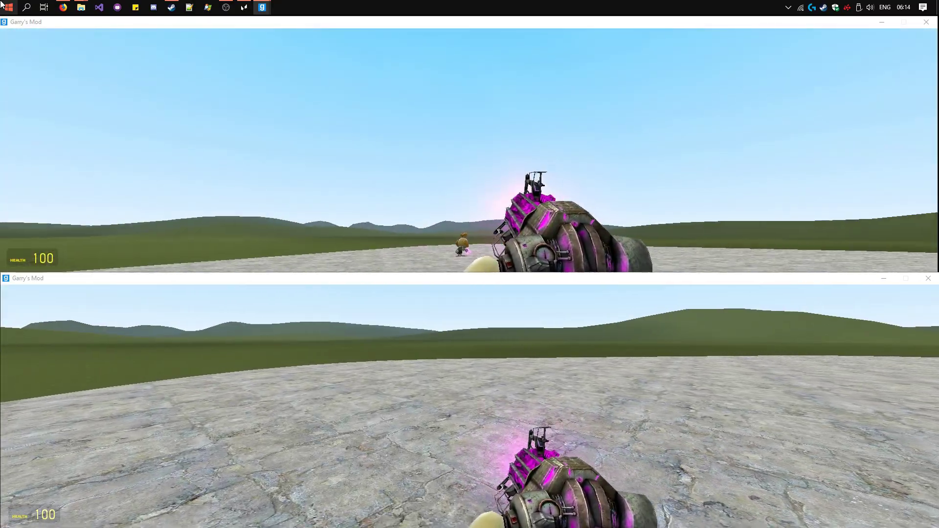
pyautogui.press('w')
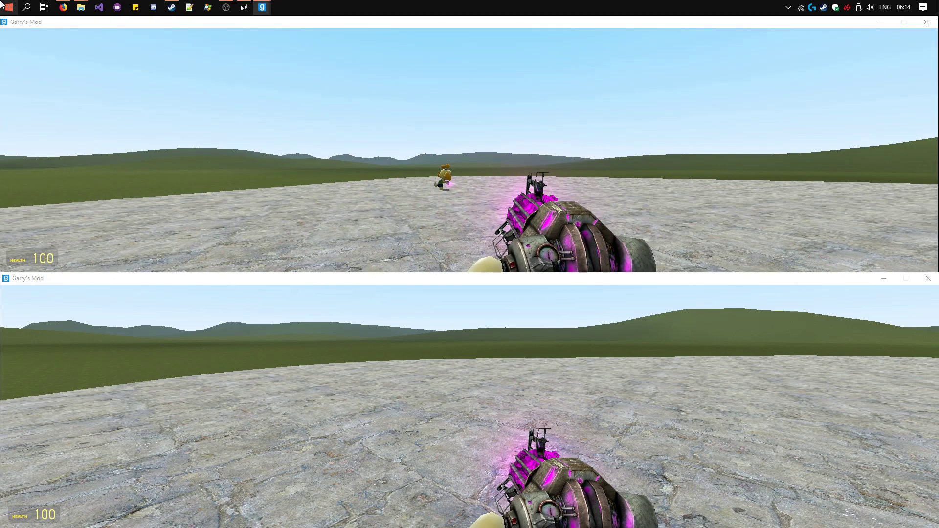
pyautogui.hotkey('alt', 'Tab')
pyautogui.hotkey('alt', 'Tab')
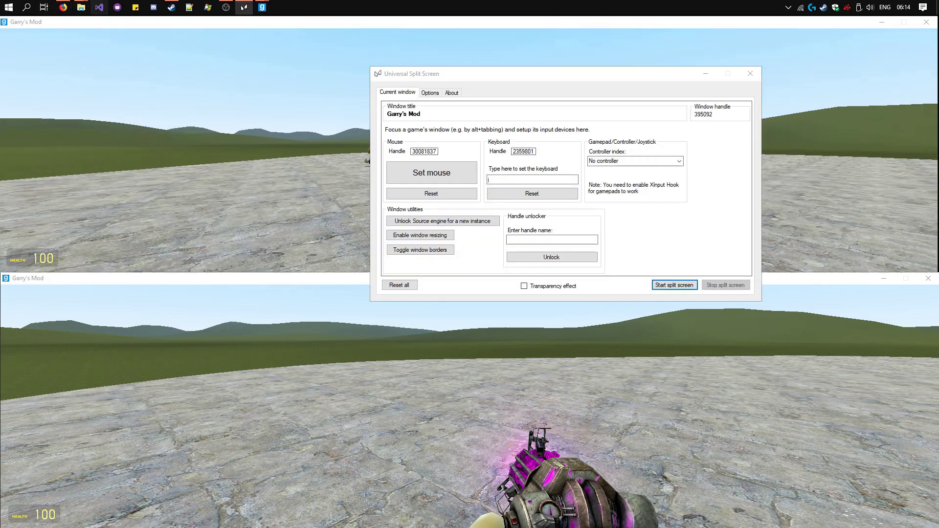